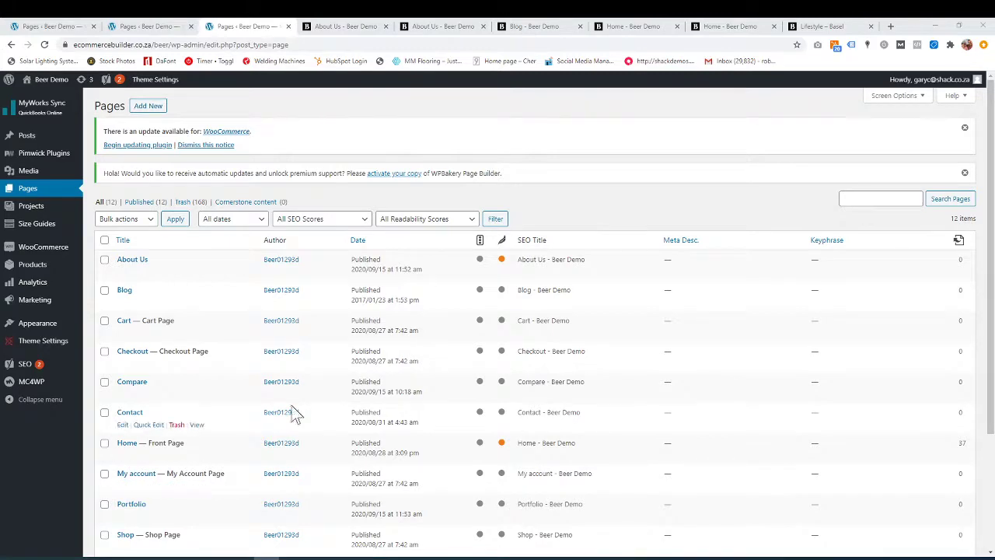
- Open the Portfolio page in the editor
scroll(279, 412, "down", 3)
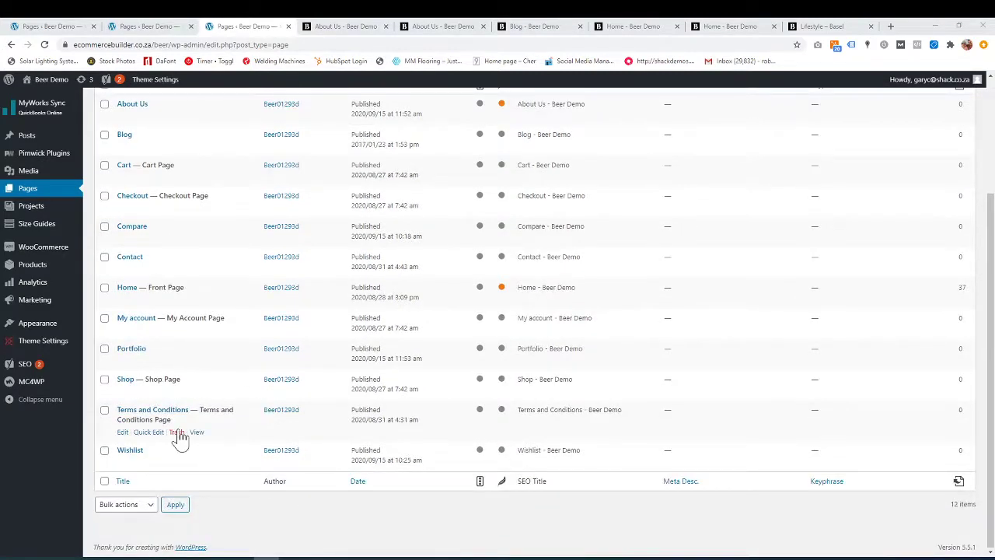
scroll(179, 437, "up", 1)
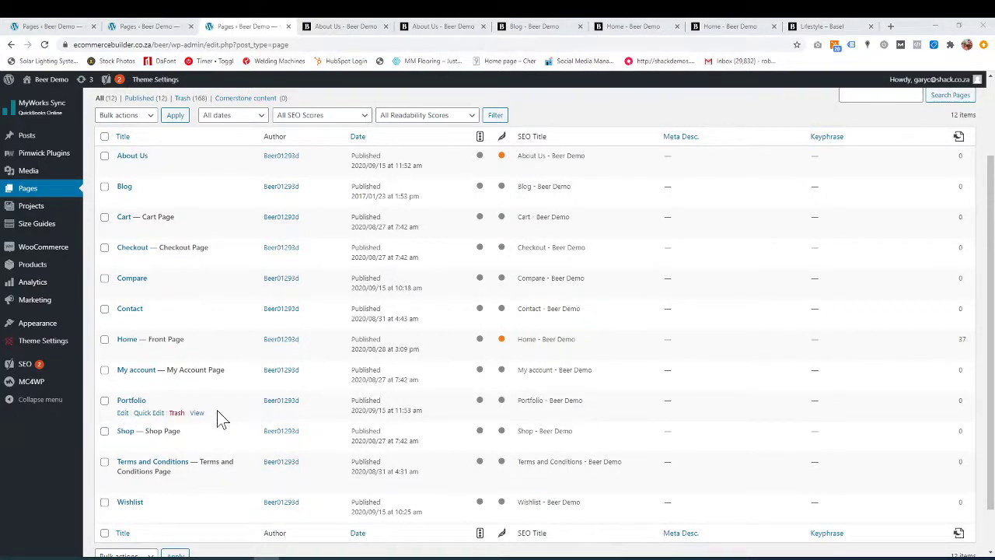
left_click(122, 413)
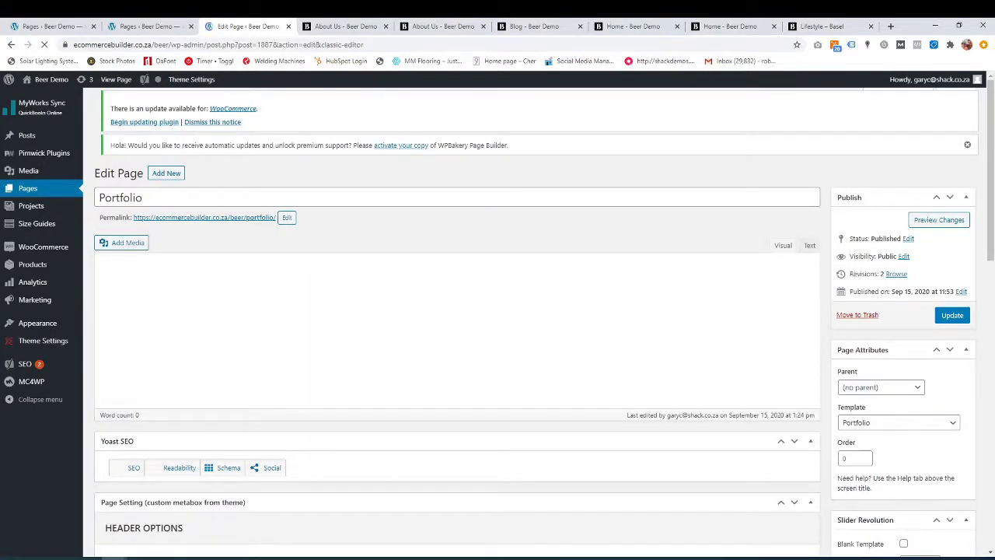
- Keep the page template set to Portfolio and update the page
scroll(696, 415, "down", 2)
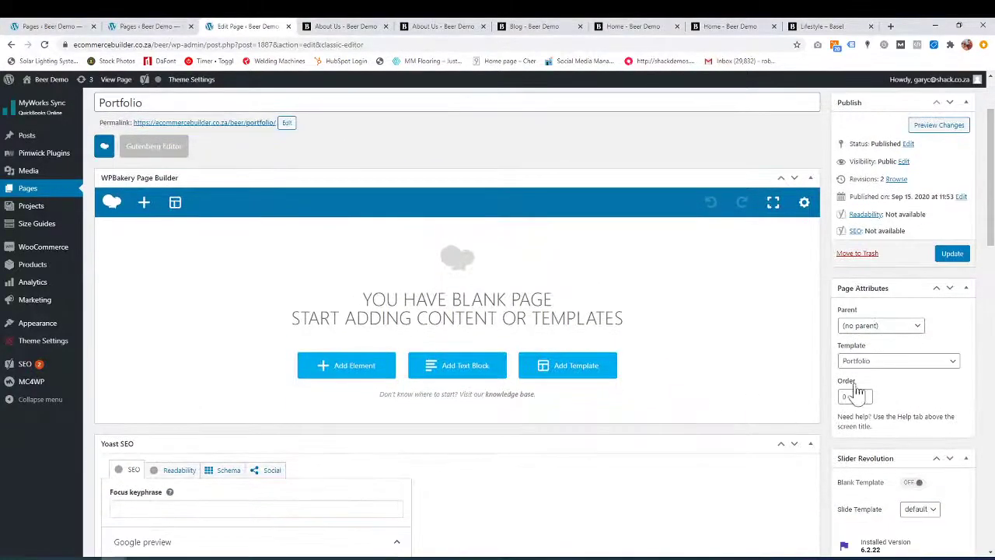
left_click(894, 362)
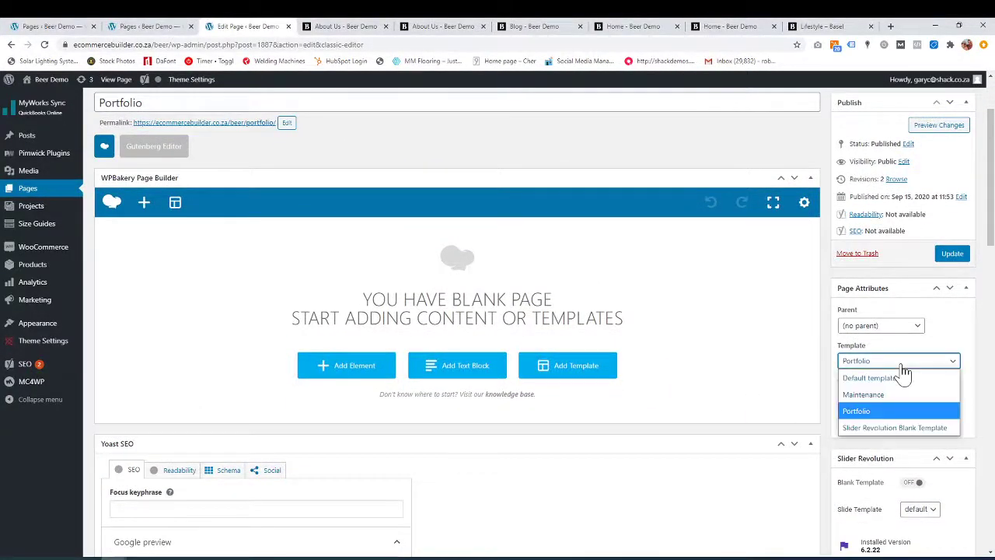
left_click(886, 377)
left_click(904, 362)
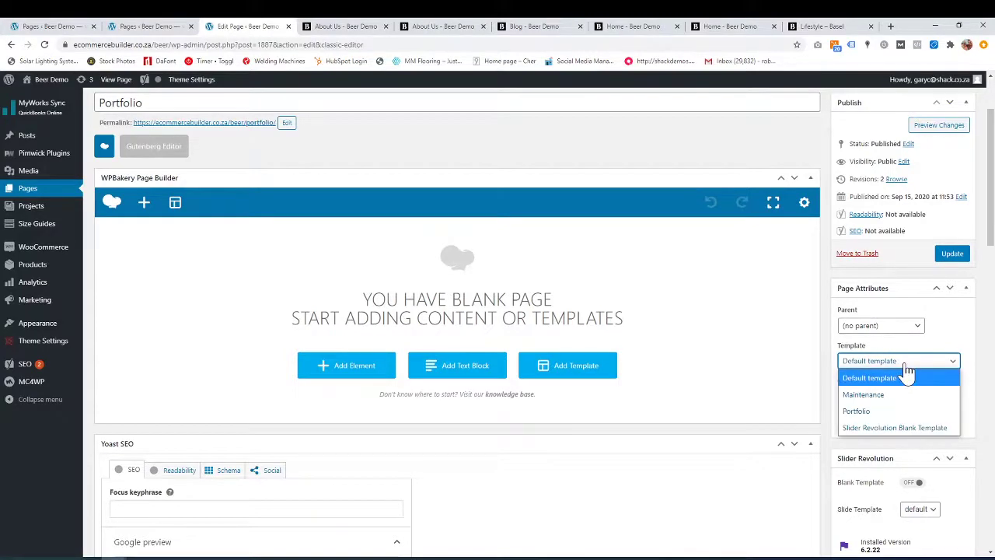
left_click(876, 409)
scroll(704, 469, "up", 1)
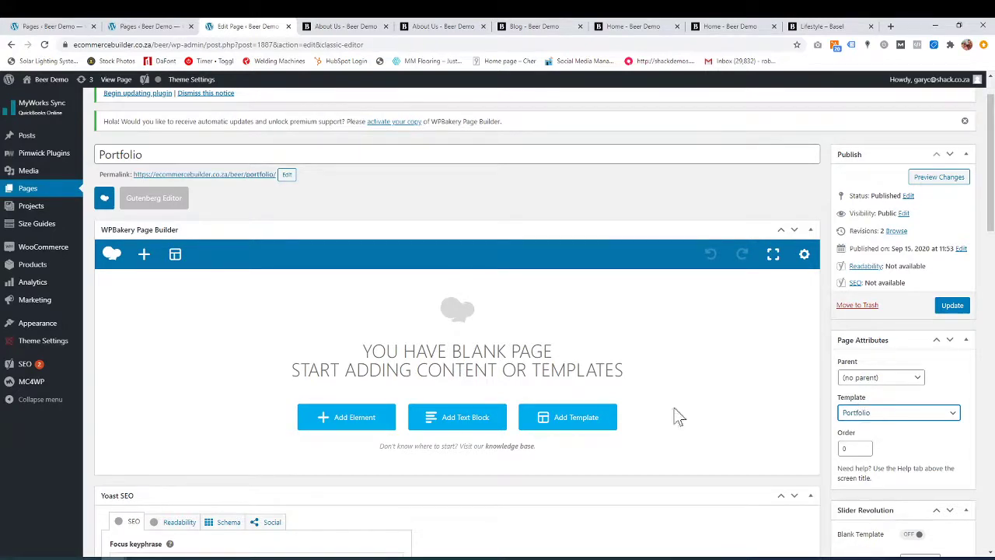
mouse_move(53, 343)
left_click(953, 305)
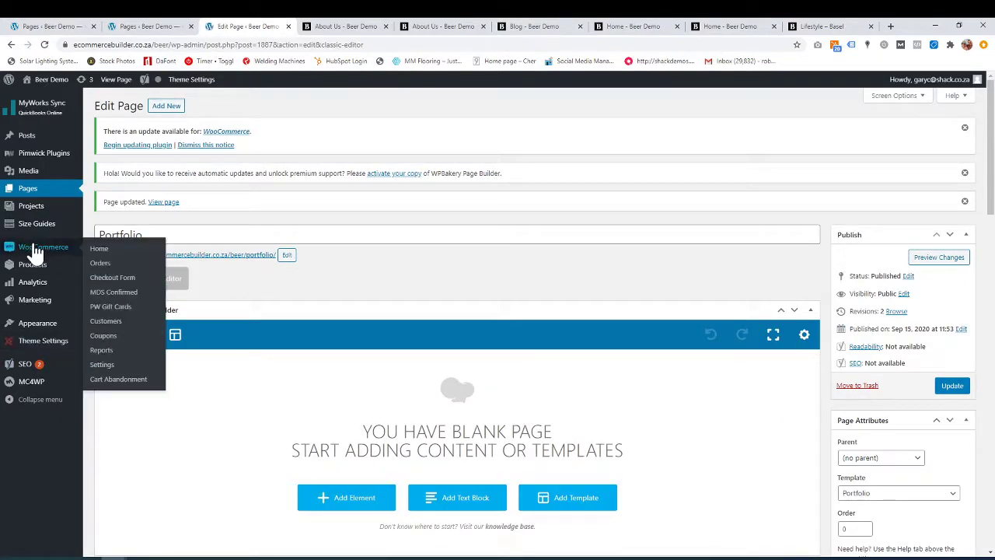
- Go to Projects > Category to list the Mock-ups, Pictures, Print and Templates categories
mouse_move(39, 212)
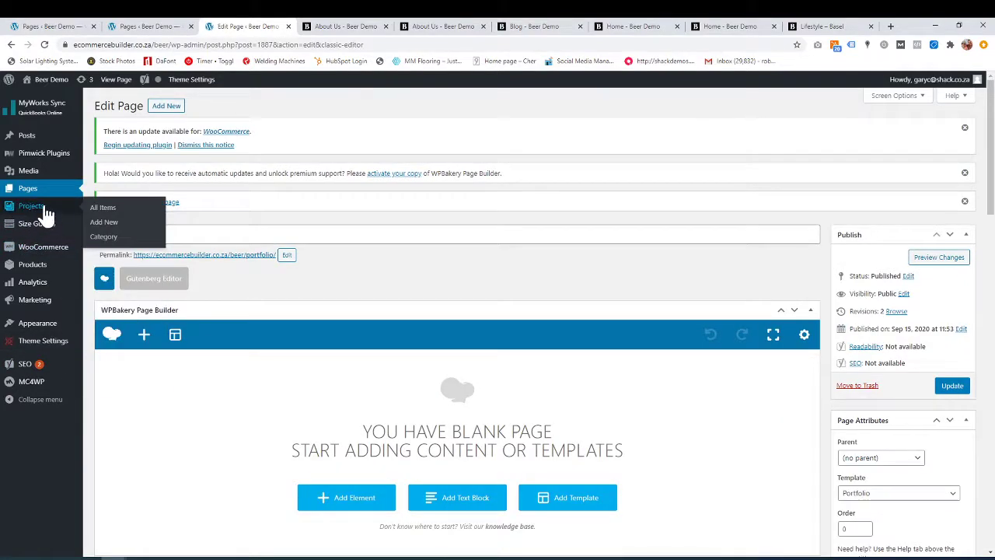
left_click(104, 237)
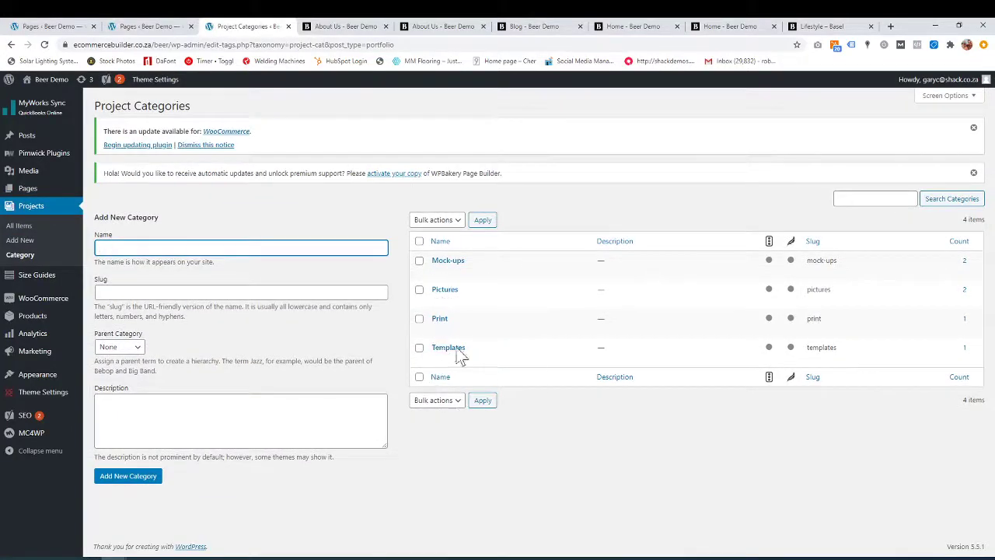
- Add a project category named 'test', then show all portfolio items
left_click(164, 248)
type("test")
left_click(138, 477)
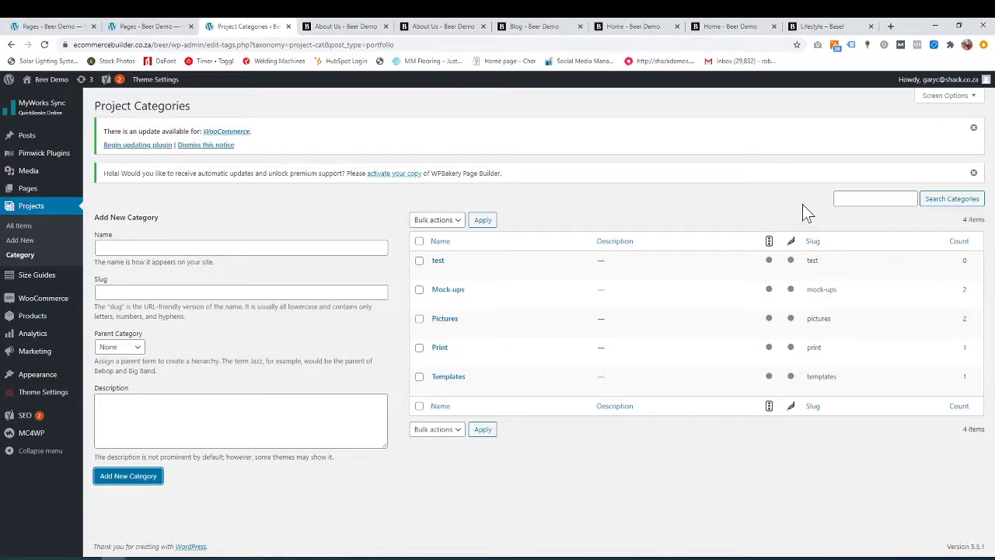
left_click(26, 227)
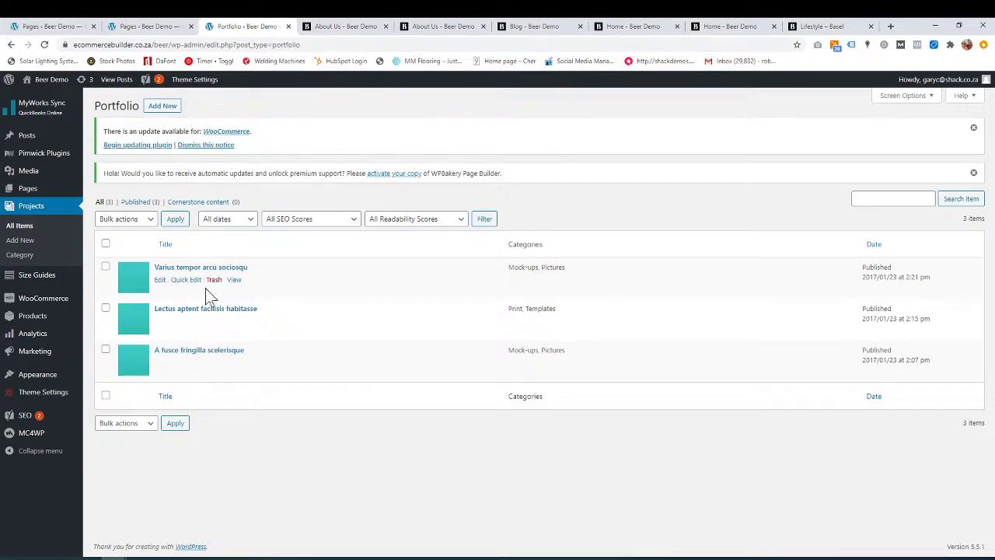
- Replace the Varius tempor arcu sociosqu project's body with 'rfergegtgtr trgtrhrthrthrt'
left_click(159, 280)
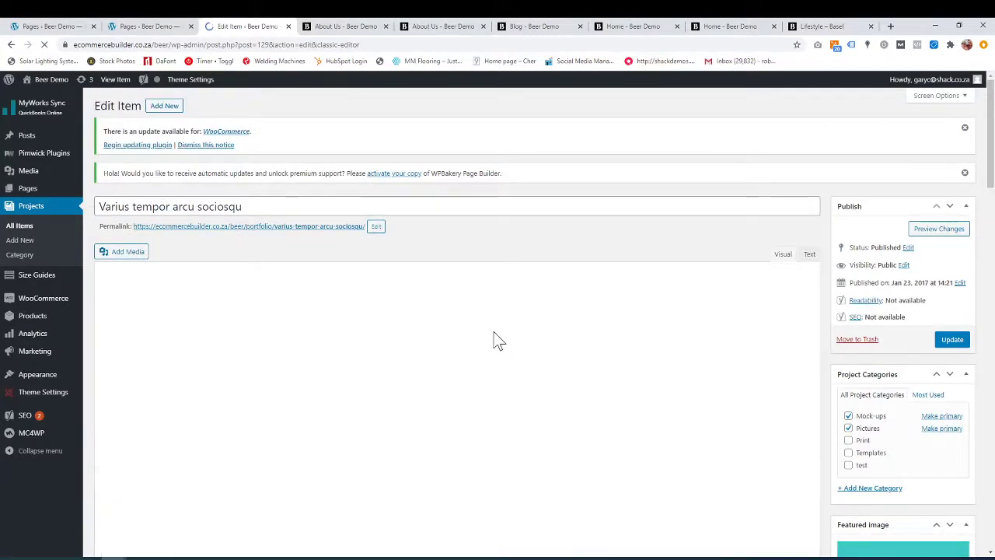
scroll(498, 340, "down", 2)
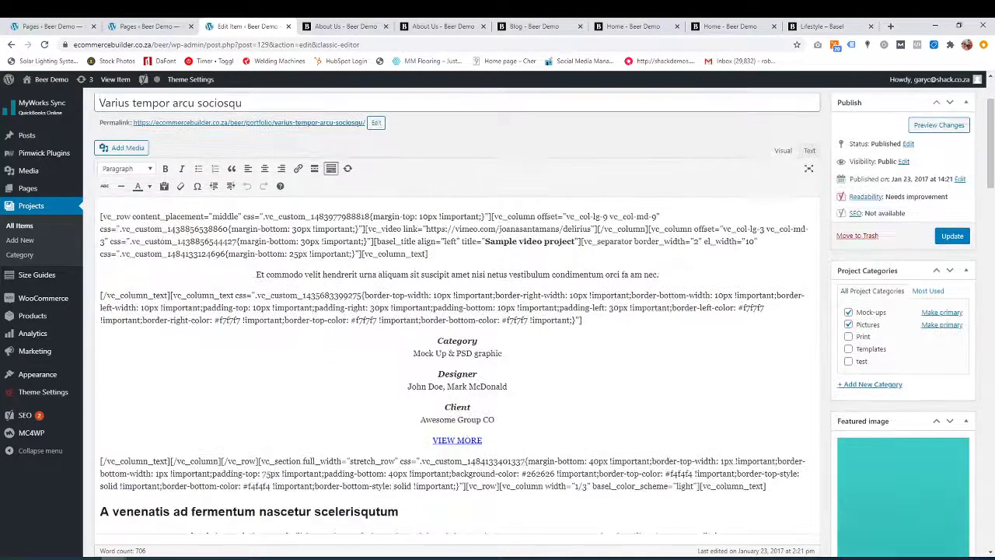
left_click(281, 274)
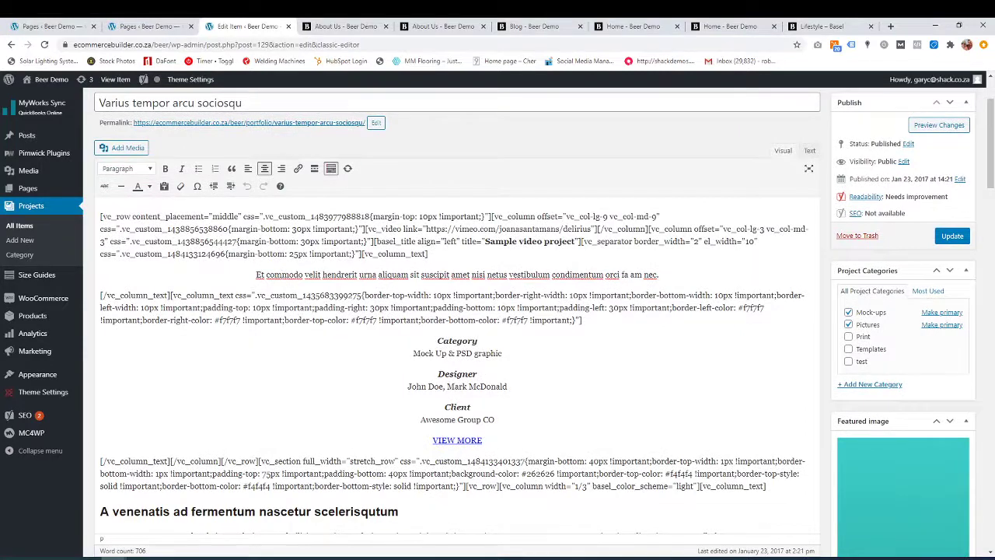
key("ctrl+a")
type("rferg")
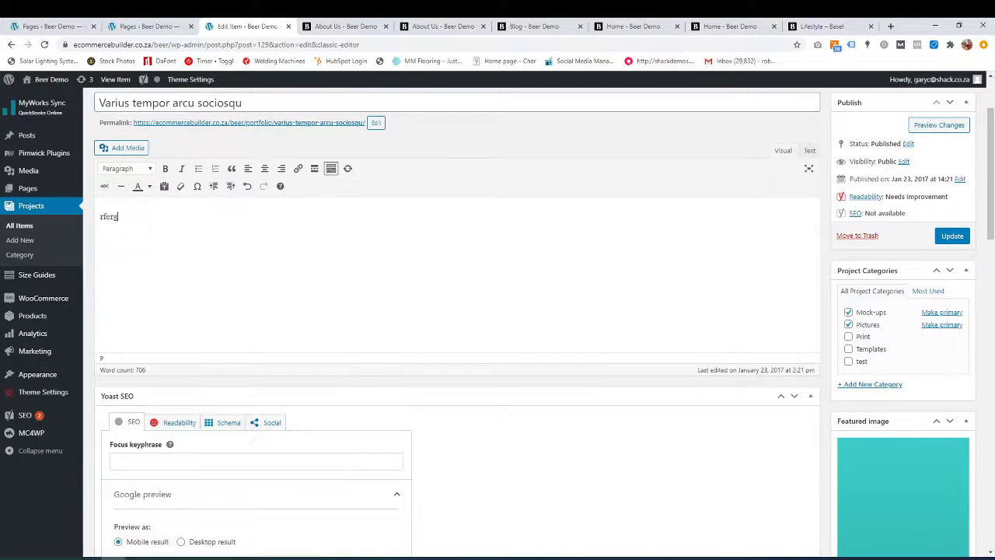
type("egtgtr trgtrhrthrthrthrt")
- Tick the Templates category for the project
scroll(648, 370, "down", 1)
scroll(647, 370, "up", 1)
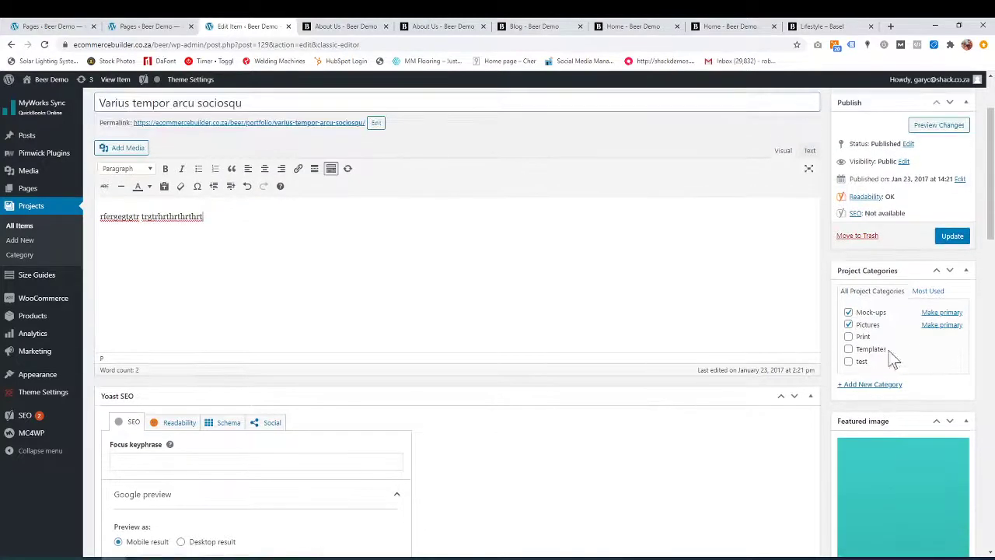
left_click(847, 349)
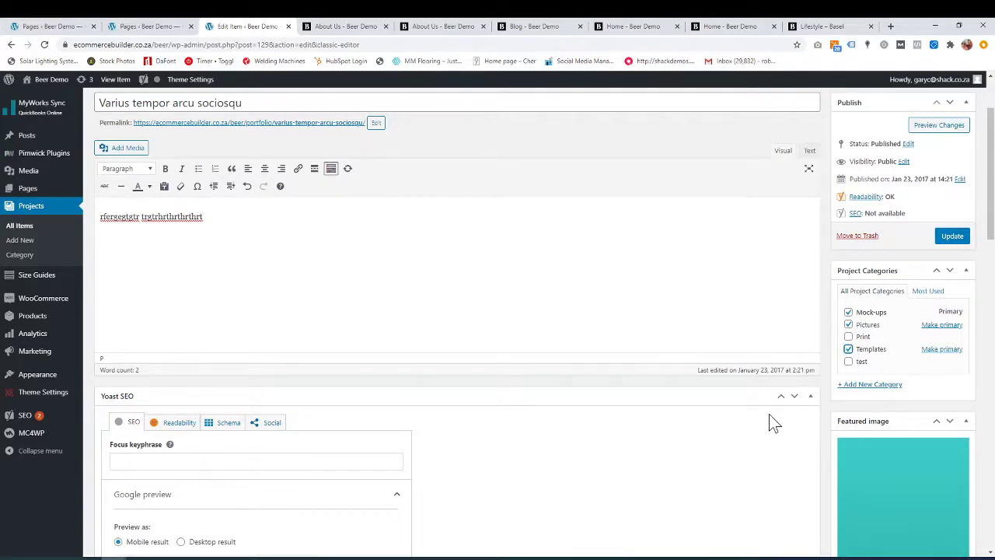
- Review the project's categories and featured image, then update the Varius tempor arcu sociosqu project
scroll(769, 414, "up", 2)
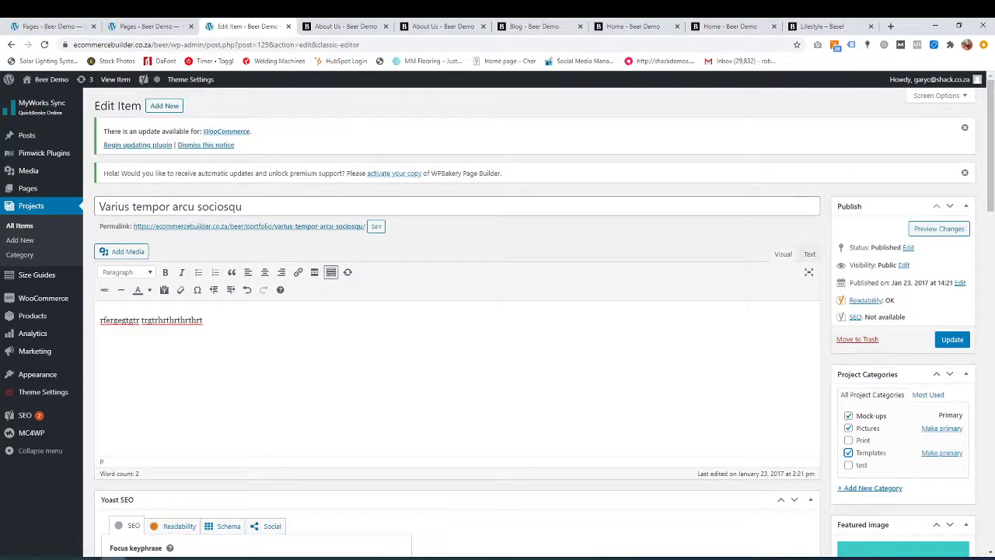
scroll(349, 329, "down", 4)
scroll(794, 403, "down", 2)
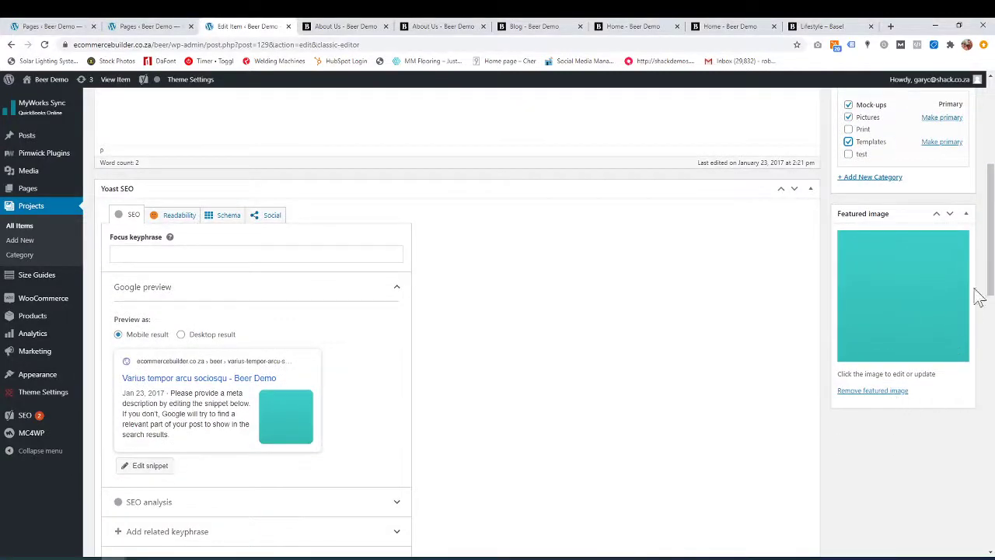
scroll(483, 364, "down", 10)
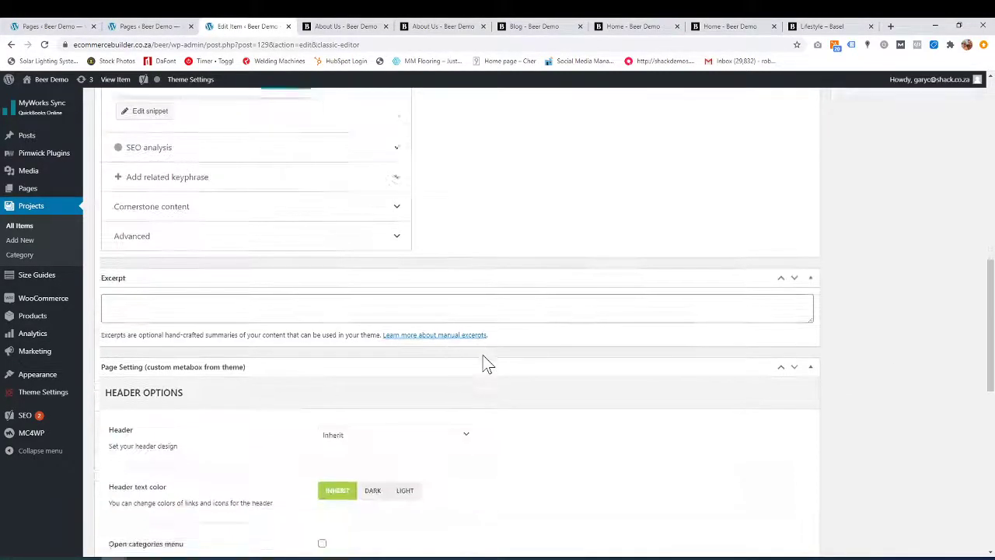
scroll(189, 443, "down", 6)
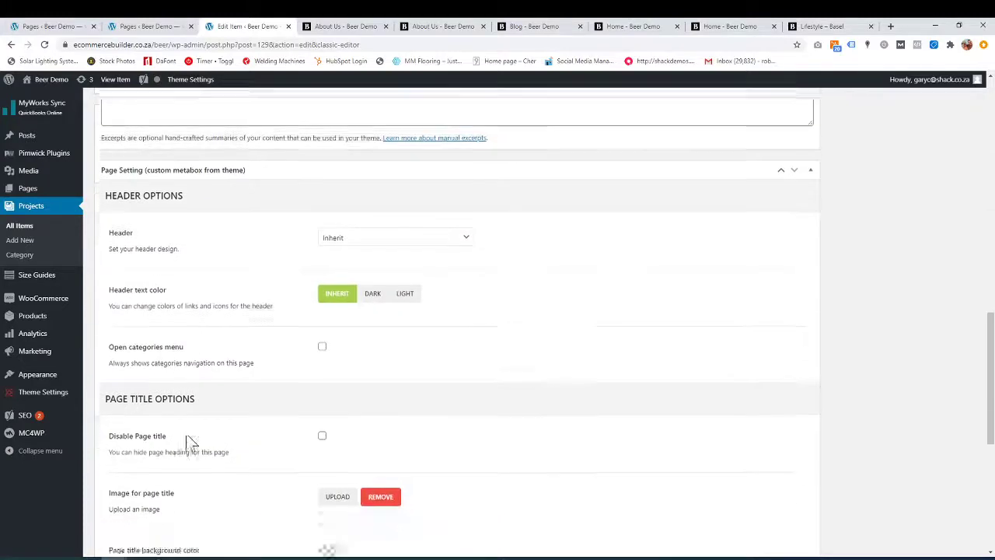
scroll(198, 457, "down", 1)
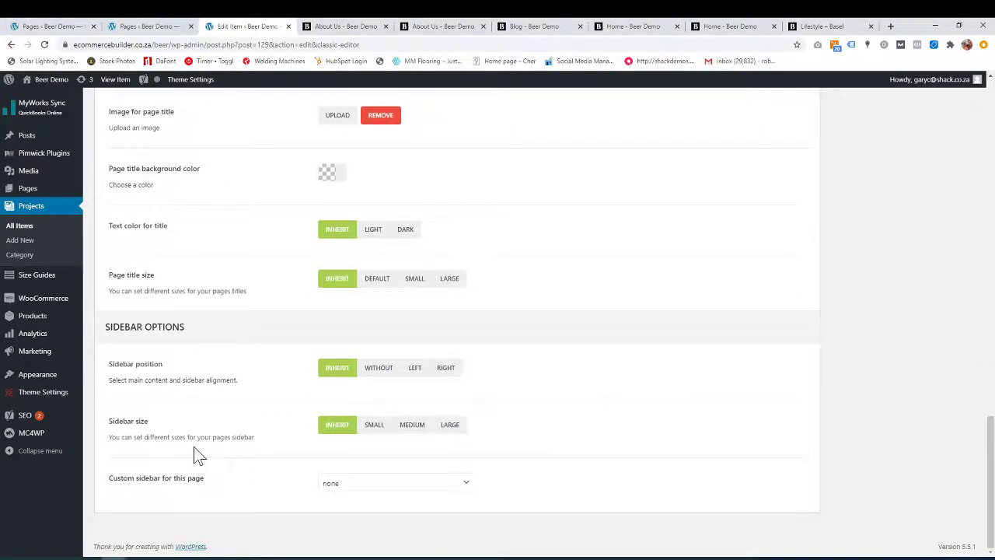
scroll(198, 456, "up", 5)
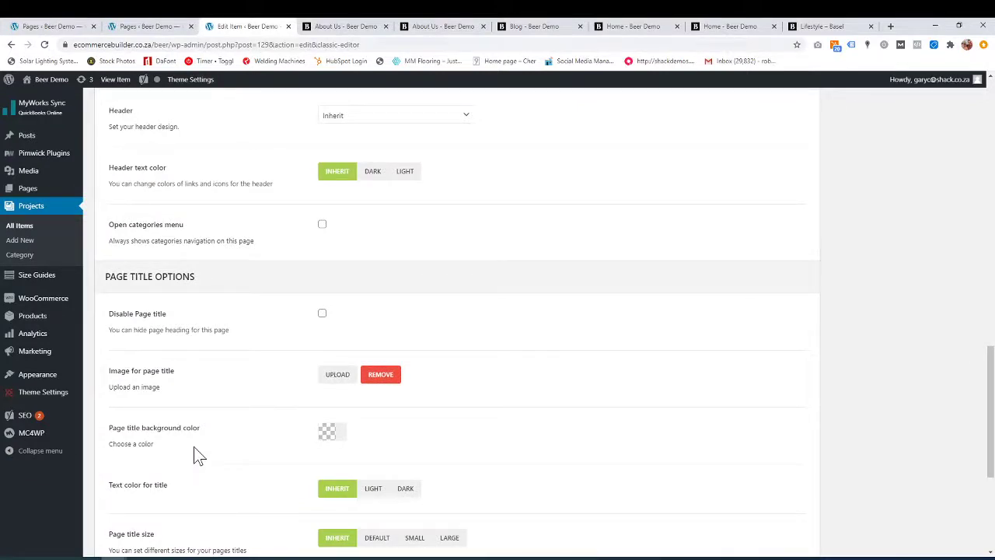
scroll(198, 456, "up", 1)
scroll(198, 456, "up", 1)
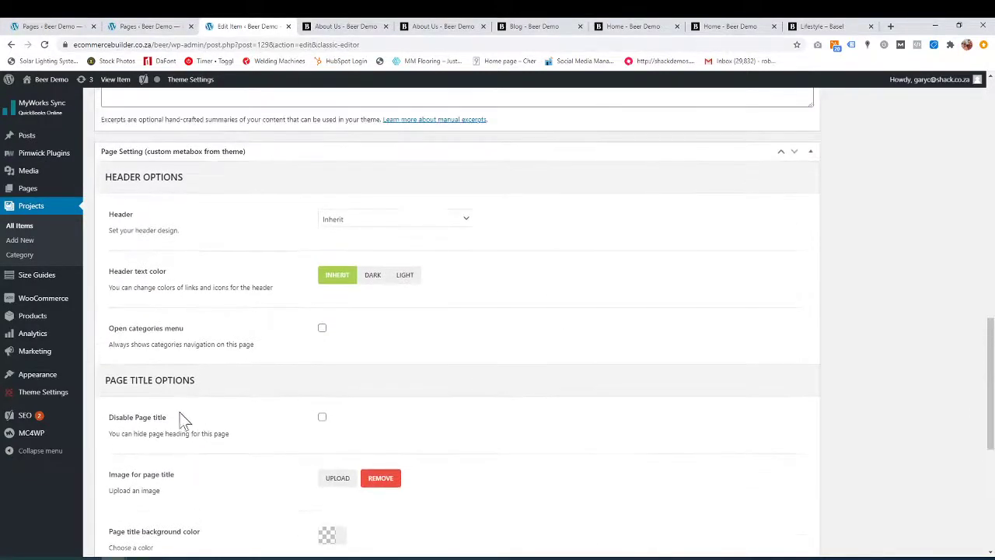
scroll(474, 427, "up", 10)
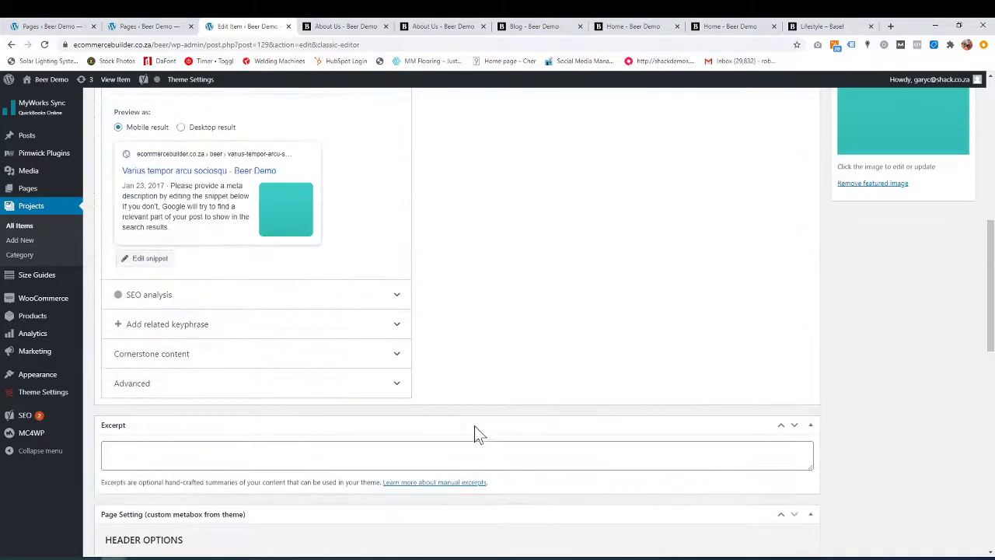
scroll(475, 428, "up", 4)
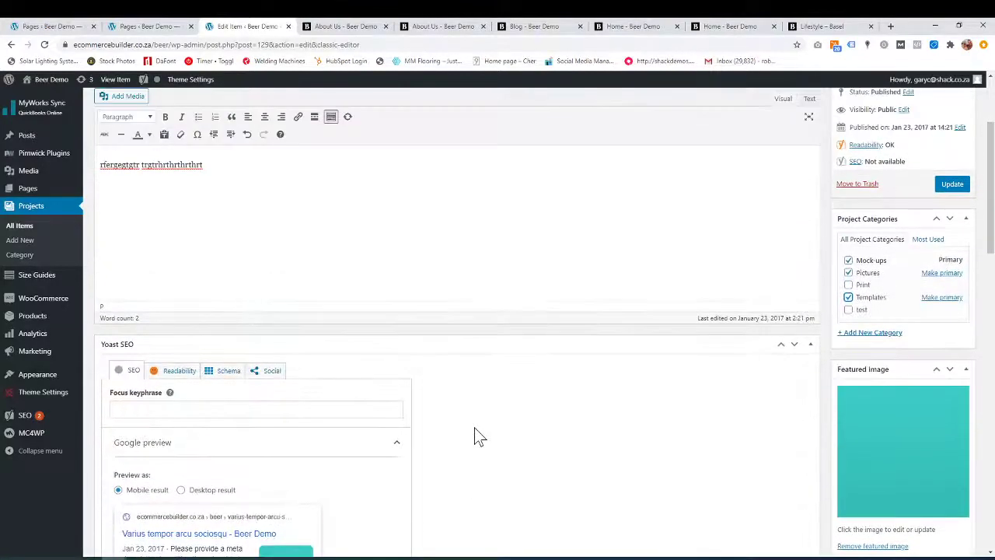
scroll(97, 131, "up", 1)
scroll(679, 423, "down", 3)
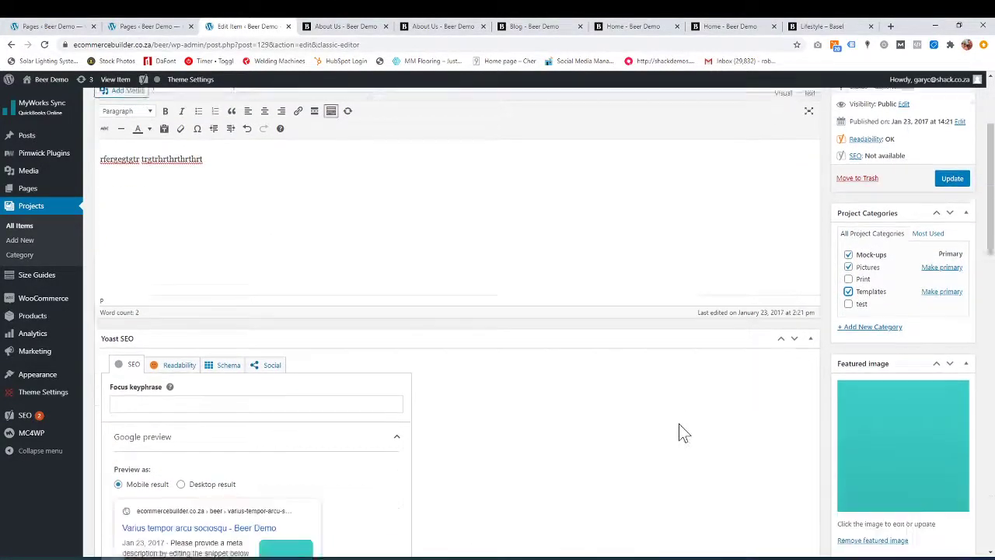
scroll(884, 350, "up", 5)
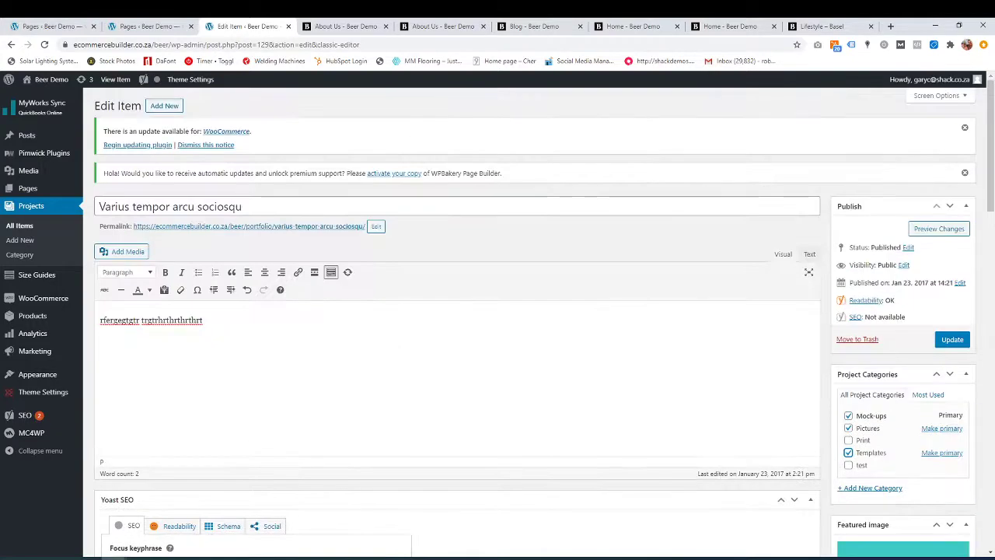
scroll(821, 455, "down", 3)
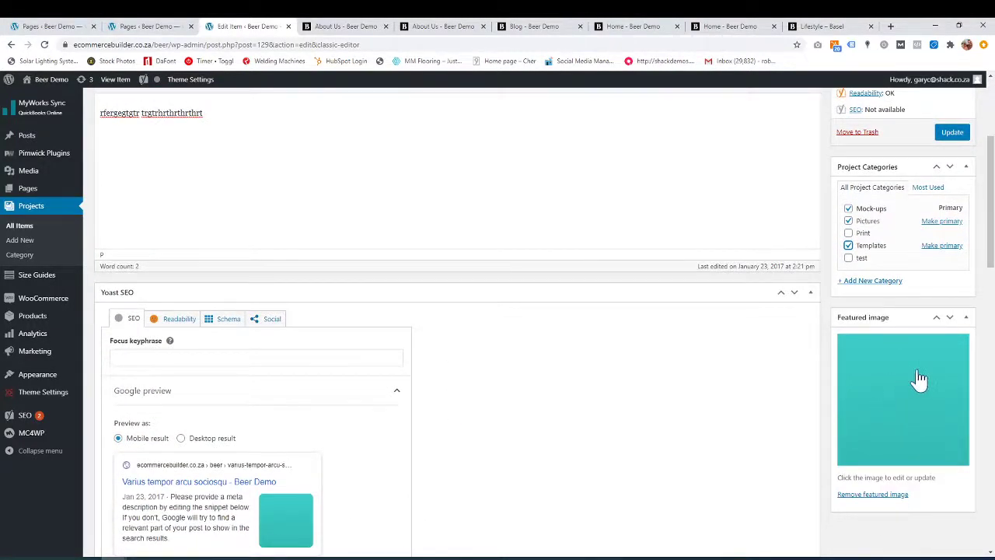
scroll(901, 373, "up", 3)
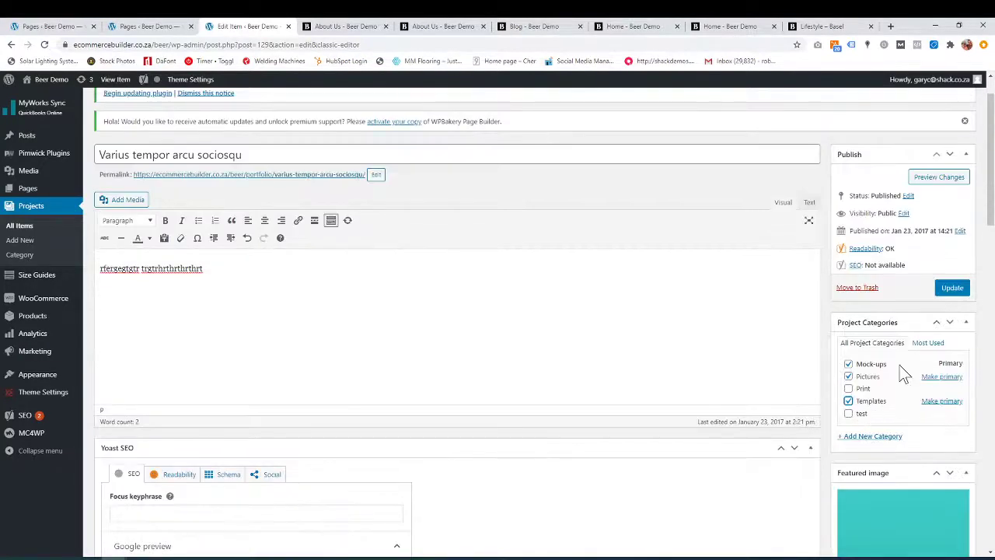
left_click(956, 289)
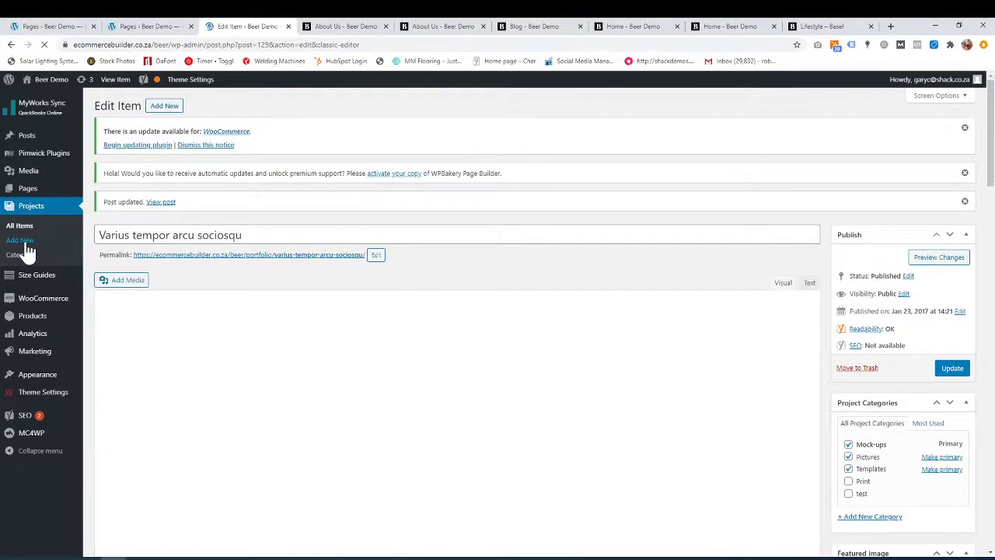
- Scroll the project editor to check for the 'Post updated' notice
scroll(349, 324, "down", 1)
scroll(457, 326, "down", 1)
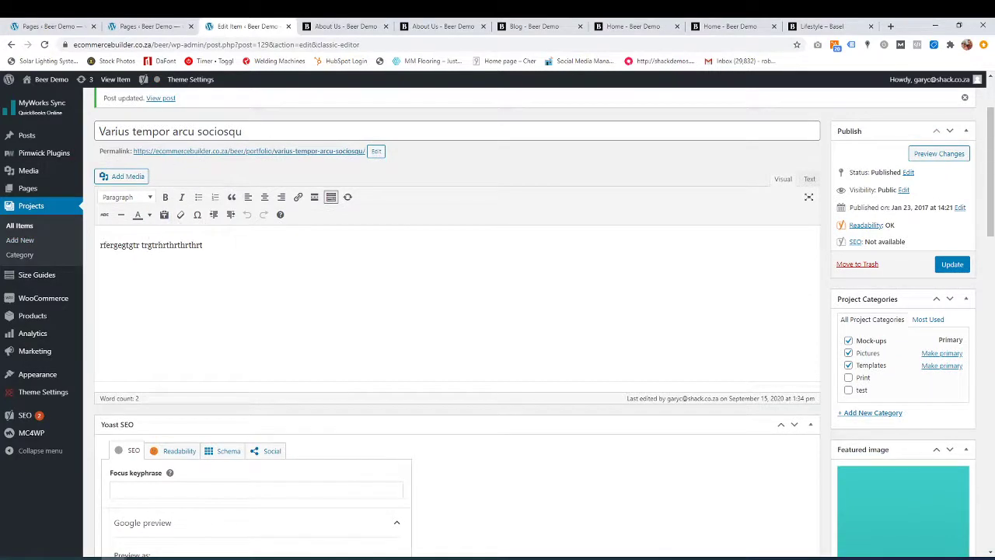
scroll(497, 311, "up", 1)
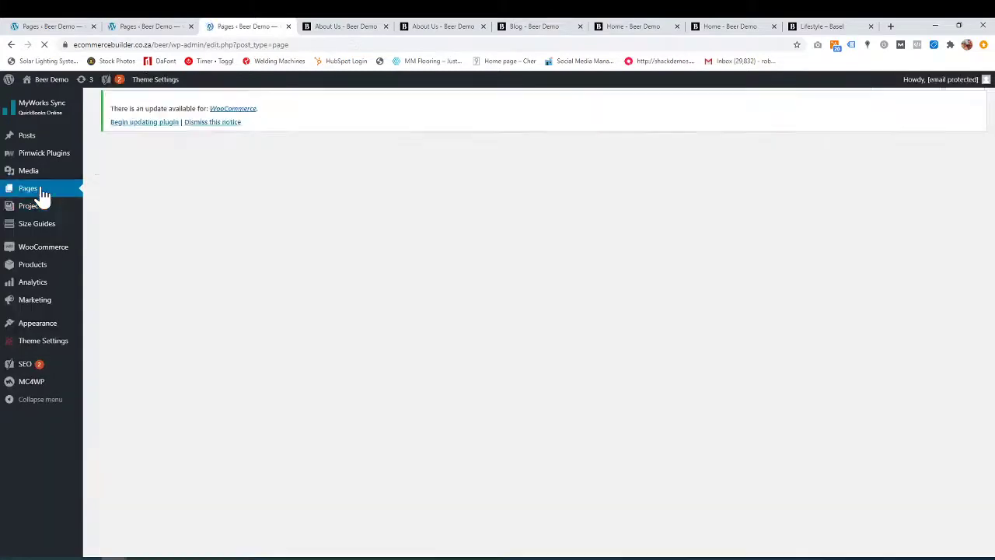
- Open the Portfolio page's View link in a new browser tab and switch to it
scroll(229, 406, "down", 3)
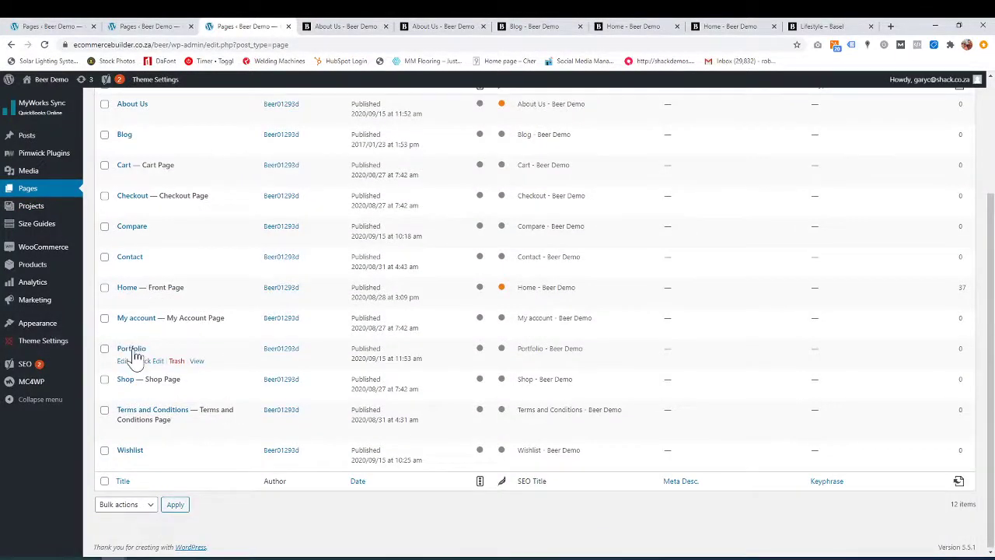
right_click(197, 363)
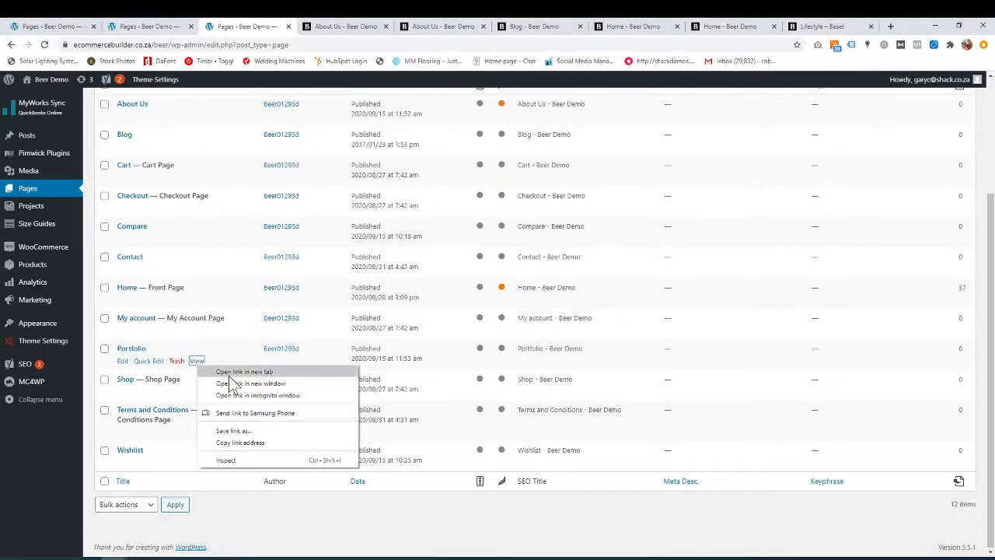
left_click(229, 374)
left_click(307, 31)
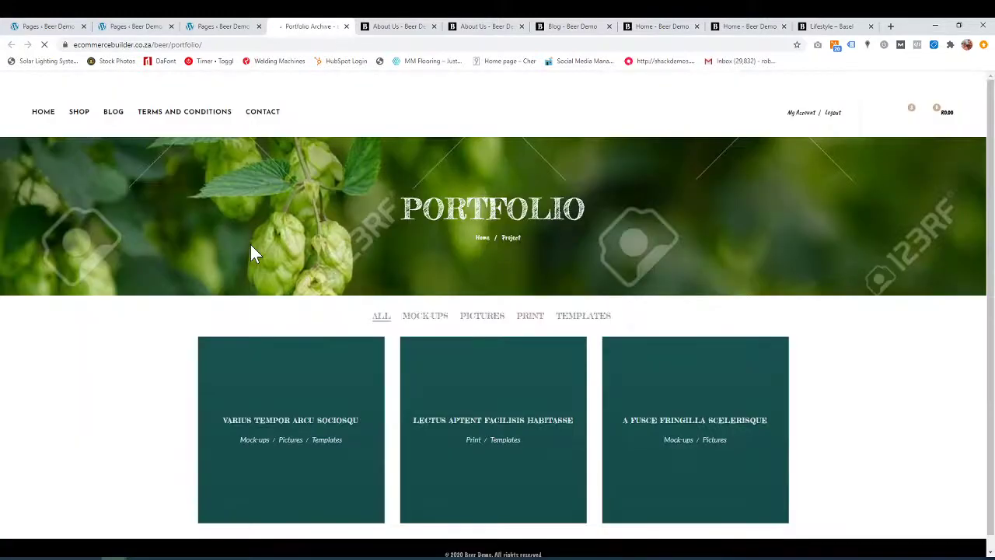
- Filter the project grid by Mock-ups, Print, Pictures, Templates and Print, then show All
scroll(167, 341, "down", 1)
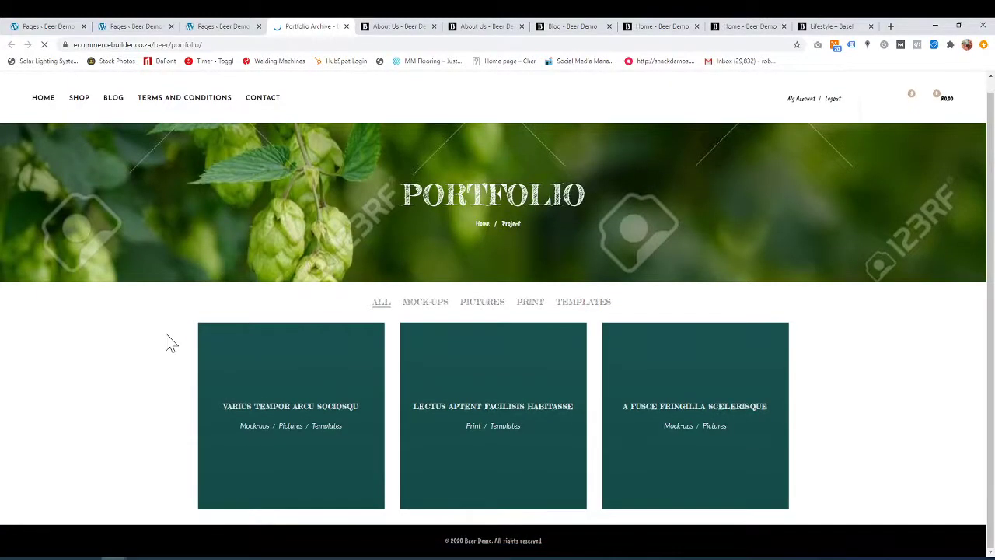
left_click(445, 310)
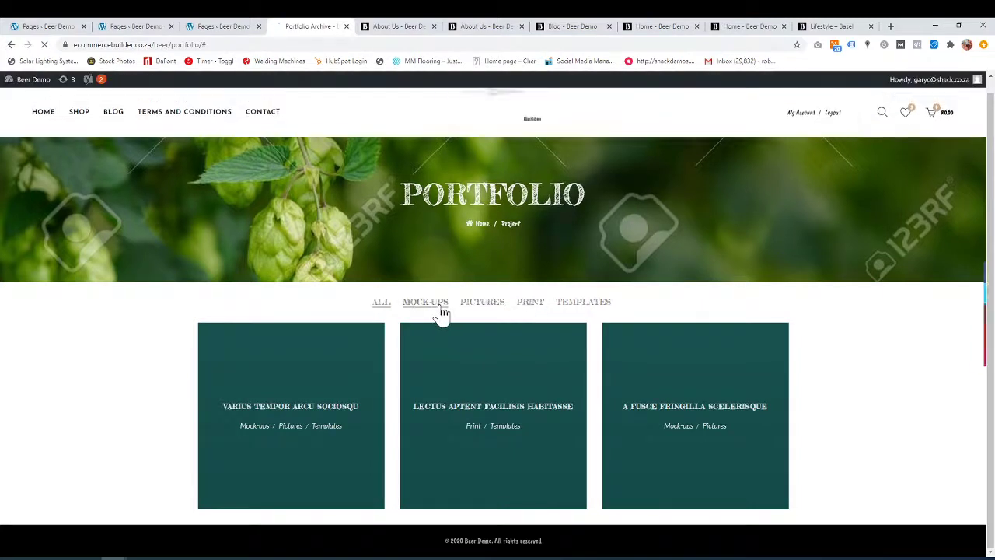
left_click(417, 311)
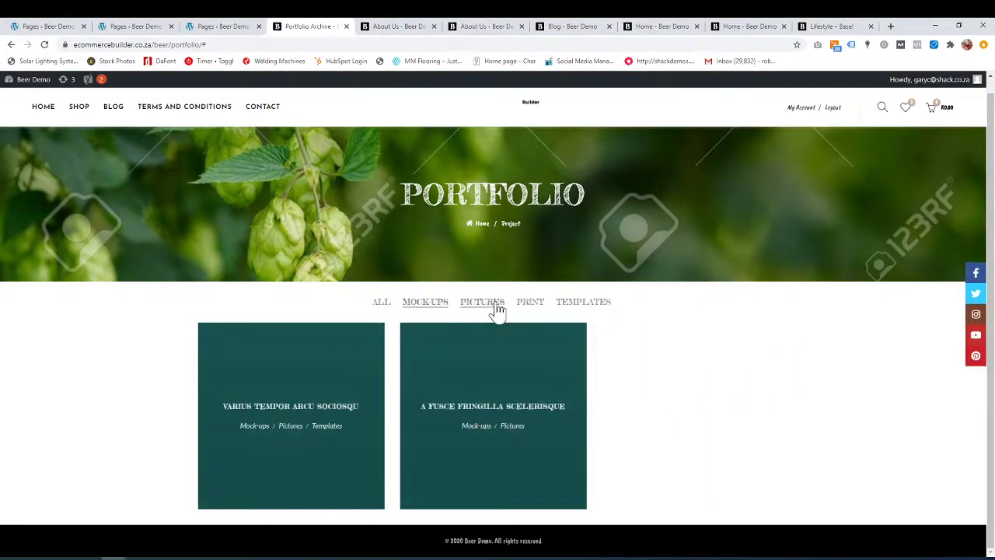
left_click(532, 309)
left_click(486, 309)
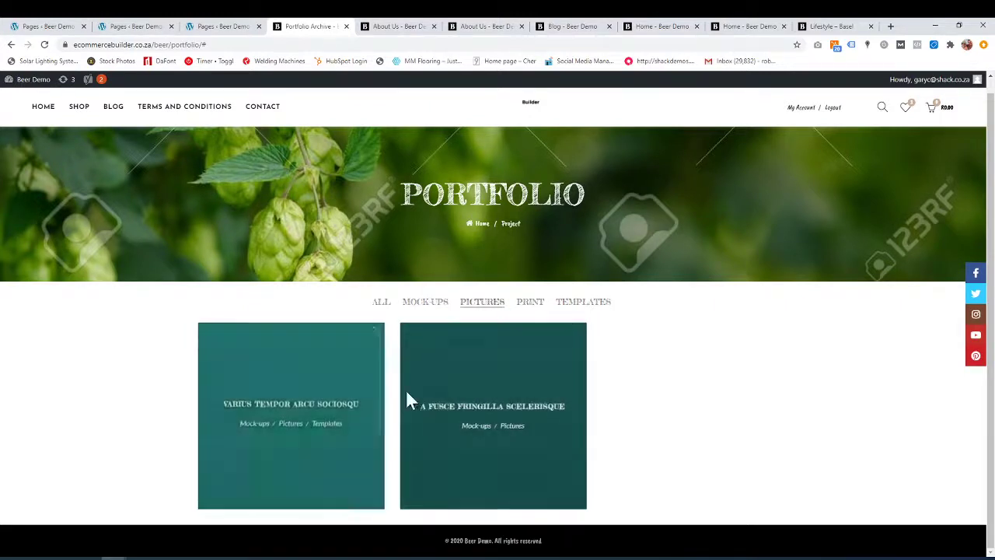
left_click(579, 310)
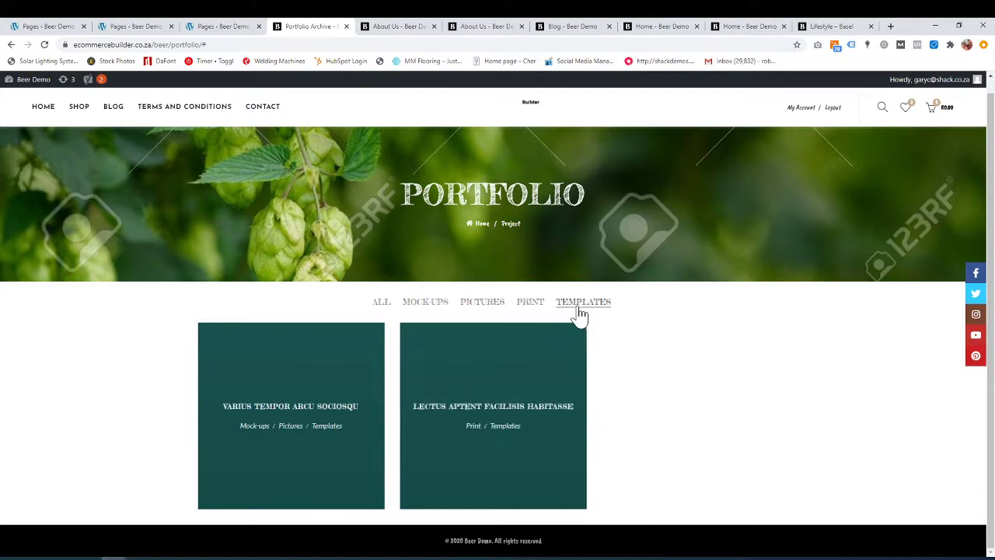
left_click(528, 311)
left_click(382, 304)
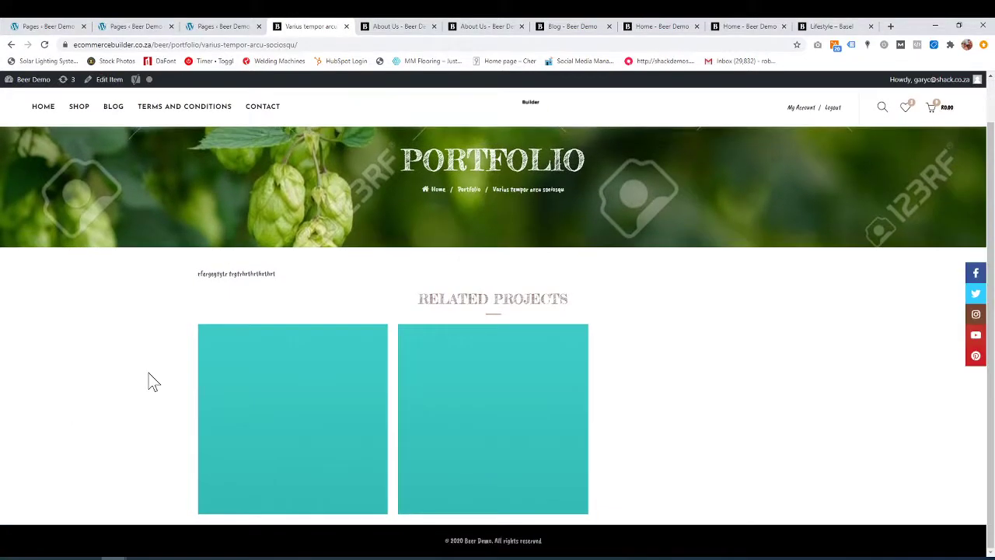
left_click_drag(206, 274, 275, 273)
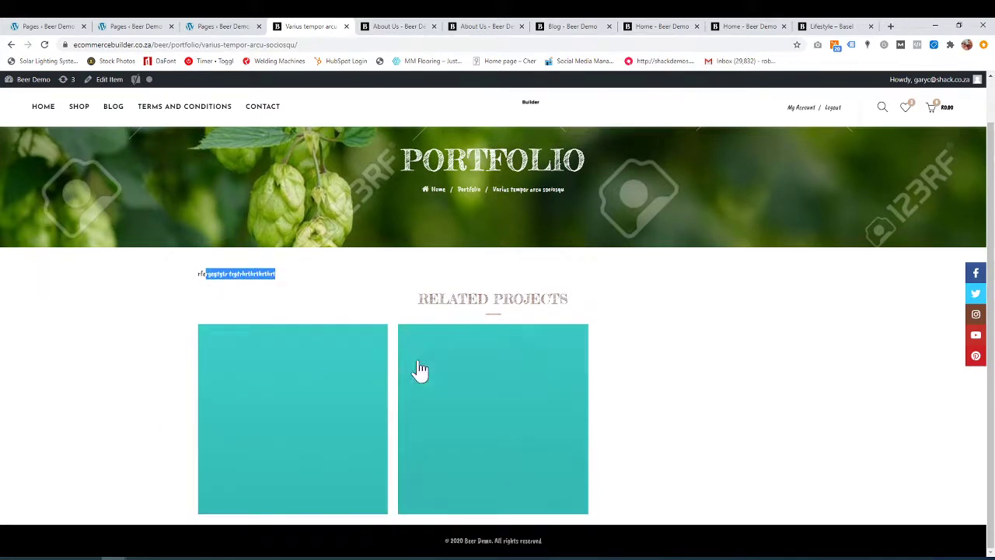
scroll(476, 406, "up", 1)
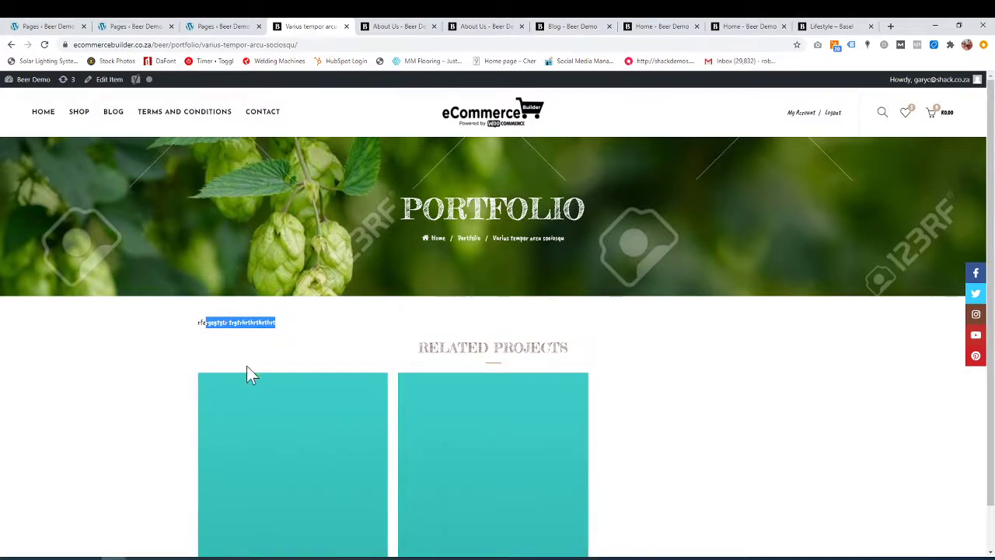
scroll(306, 349, "down", 1)
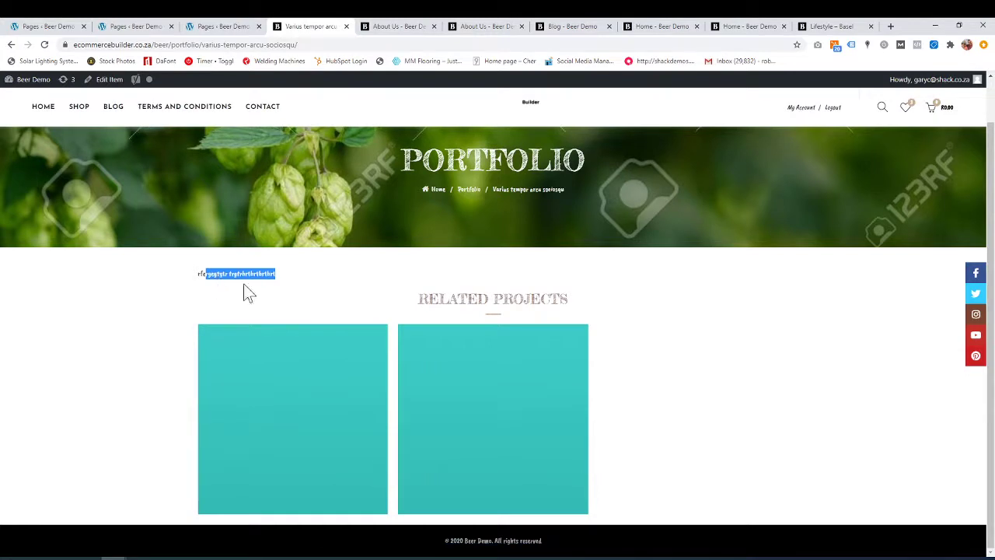
left_click(10, 45)
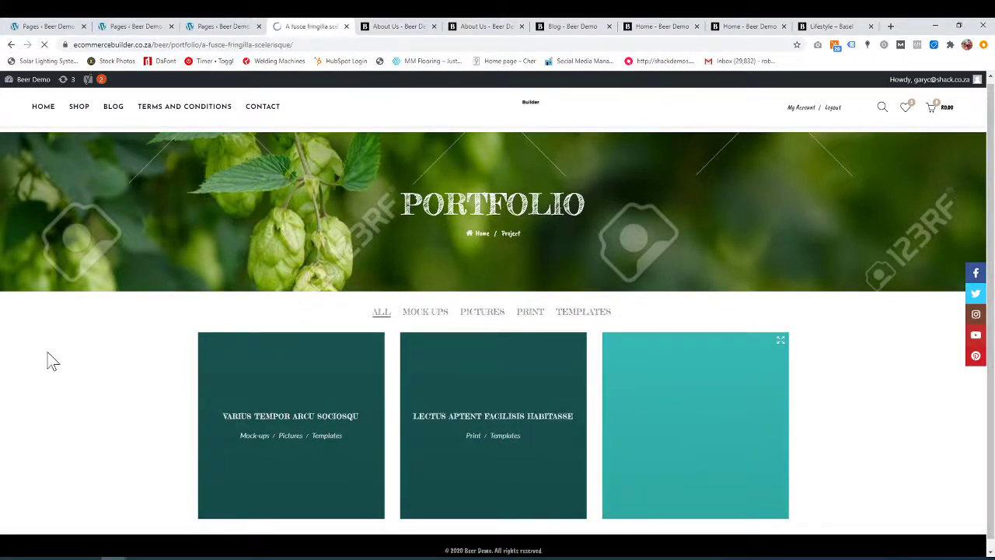
- Scroll through the A fusce fringilla scelerisque project page, then return to the Pages - Beer Demo tab
scroll(51, 363, "down", 2)
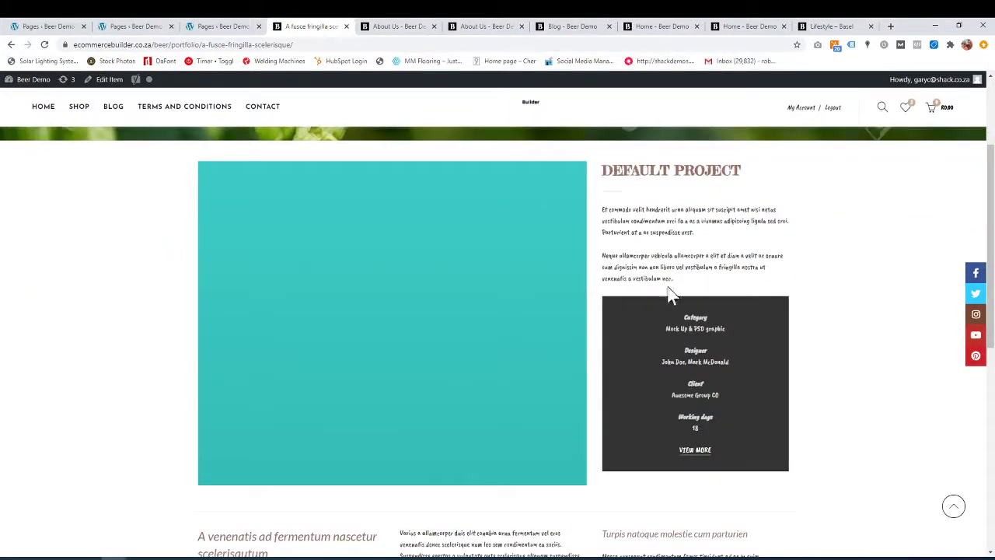
scroll(451, 391, "down", 1)
scroll(451, 391, "down", 4)
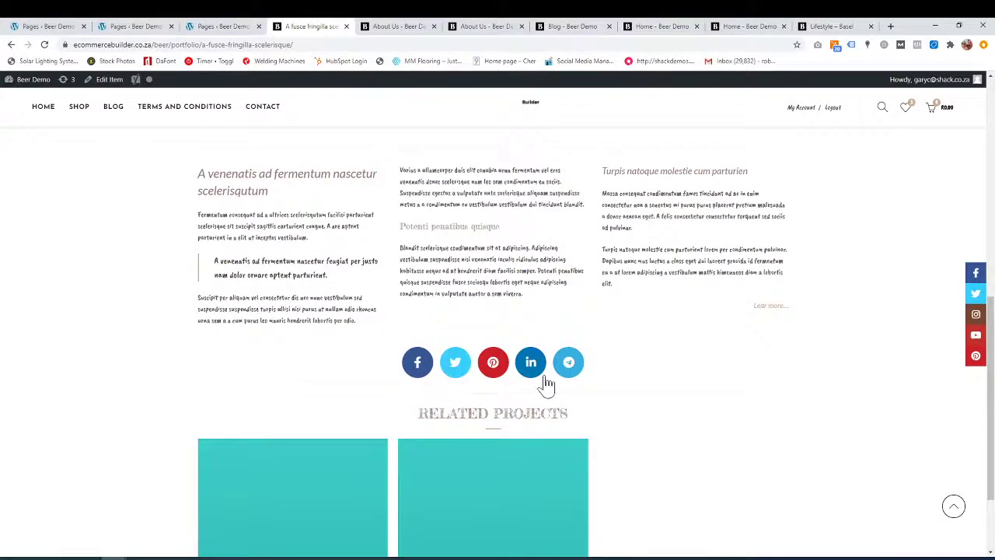
scroll(536, 393, "down", 2)
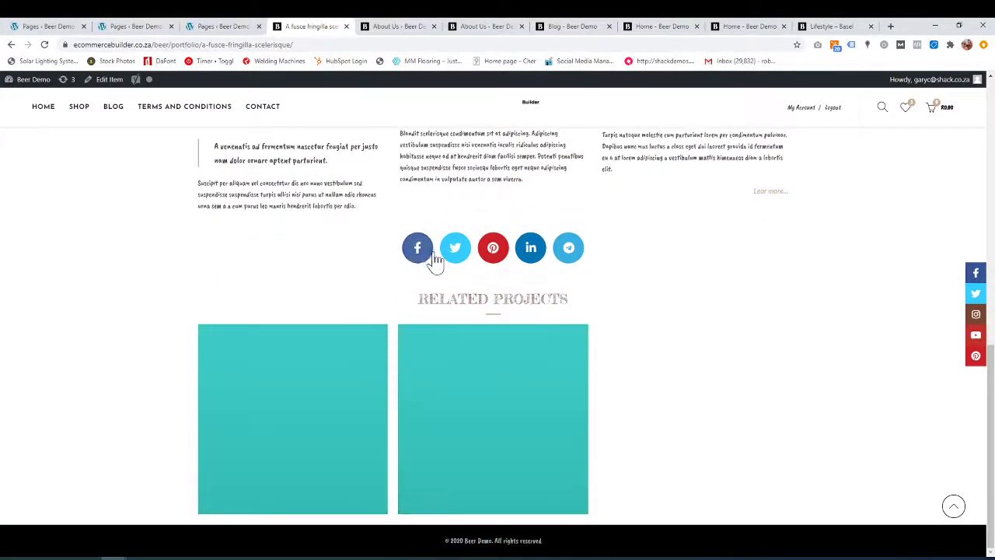
scroll(306, 422, "up", 10)
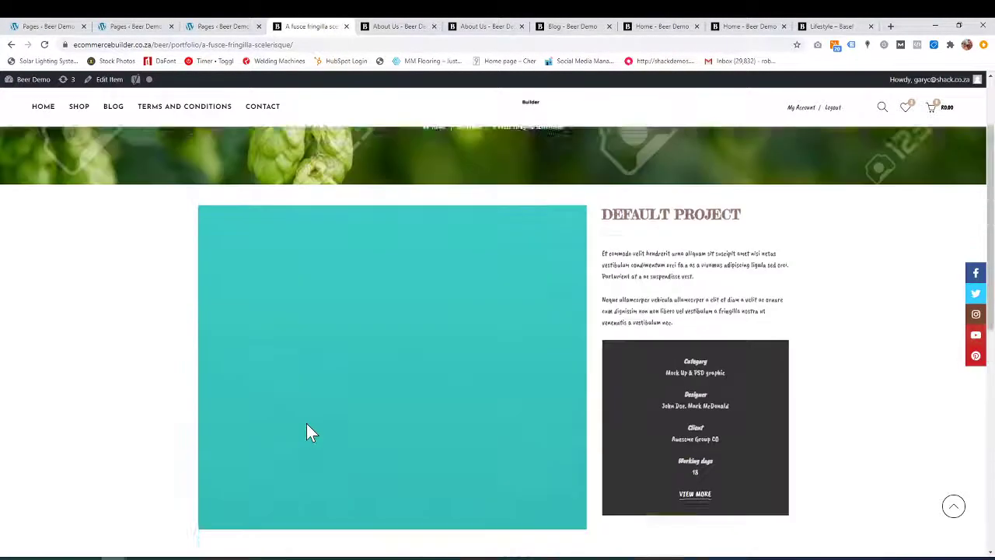
left_click(222, 30)
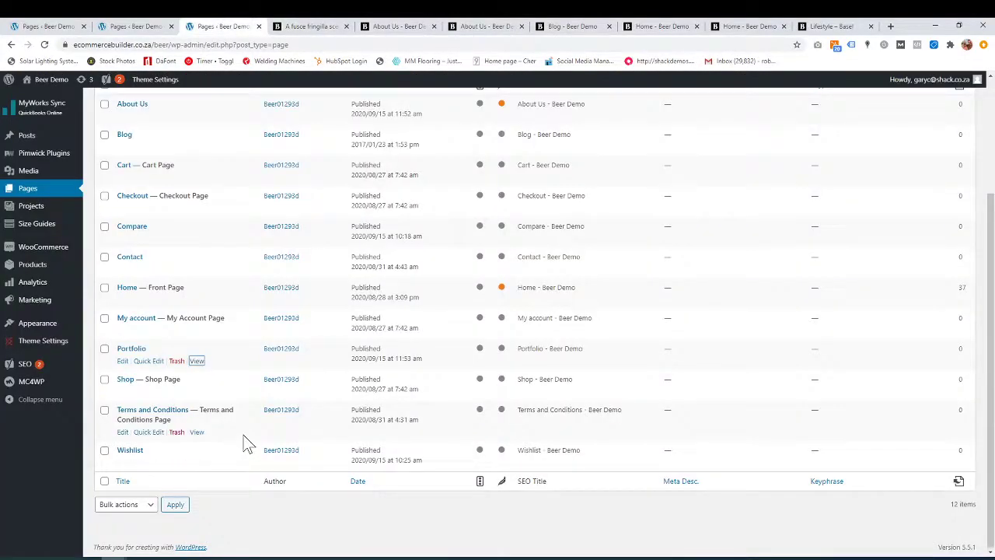
- Switch back to the fourth browser tab showing the A fusce fringilla scelerisque project
scroll(246, 443, "up", 5)
left_click(331, 27)
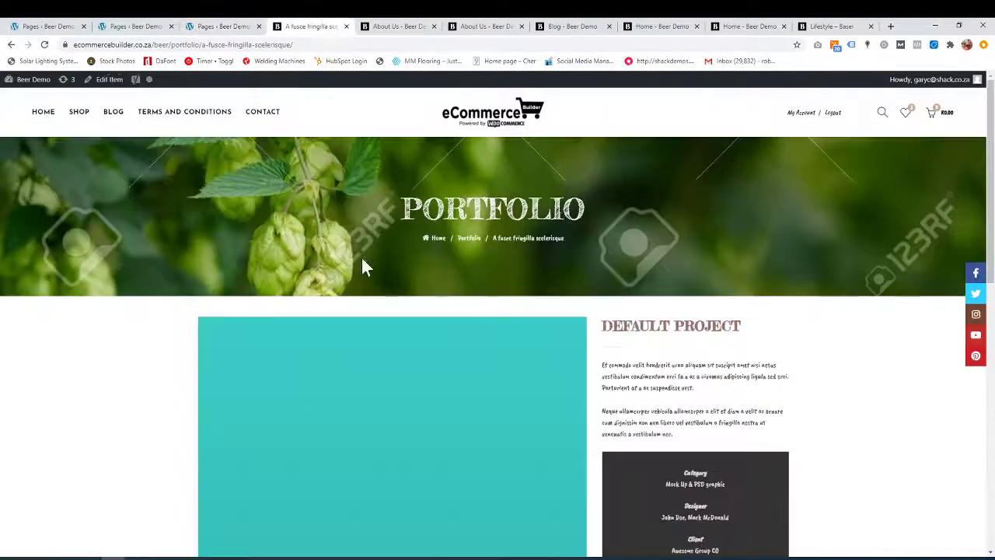